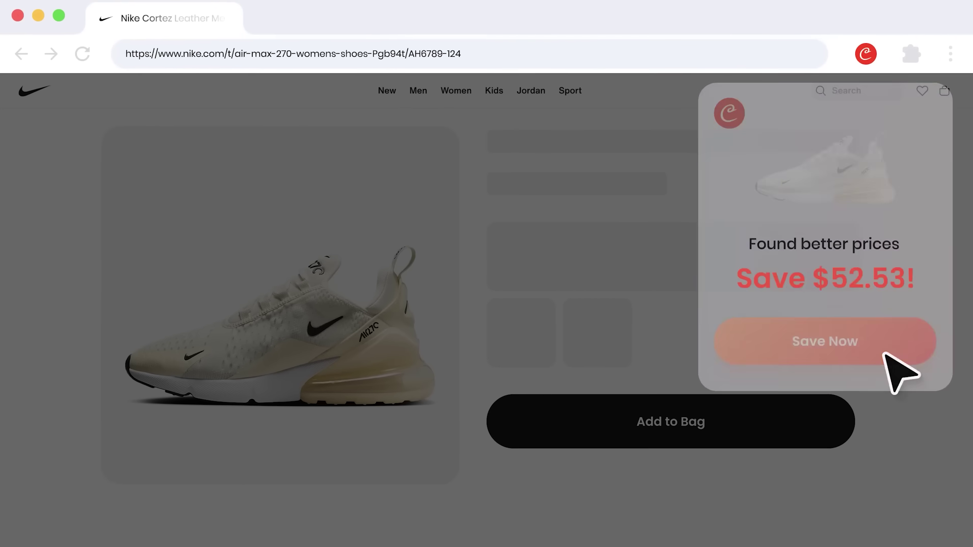
# - In the promo, take the $52.53 sneaker saving, add Coupert to Chrome, and apply 14 coupons
pyautogui.click(886, 352)
pyautogui.click(840, 262)
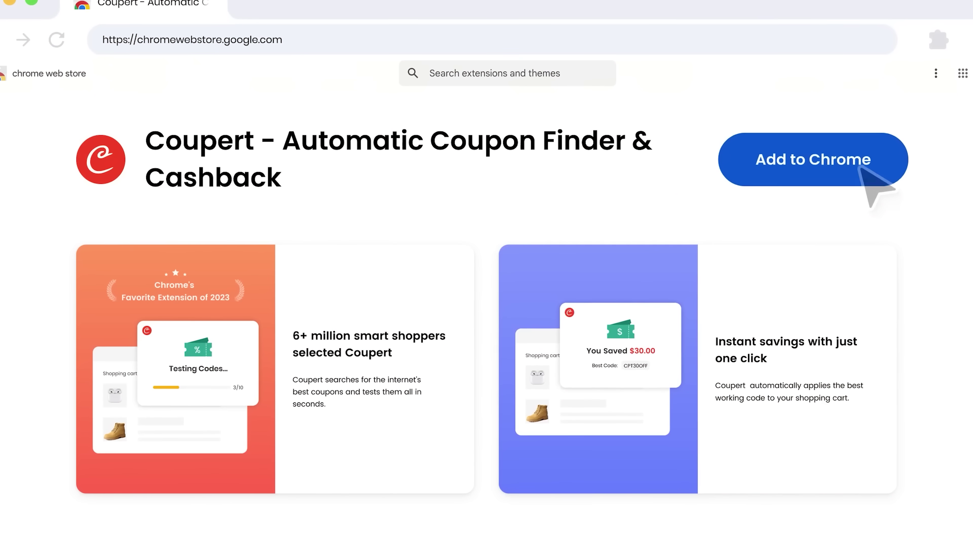
pyautogui.click(860, 174)
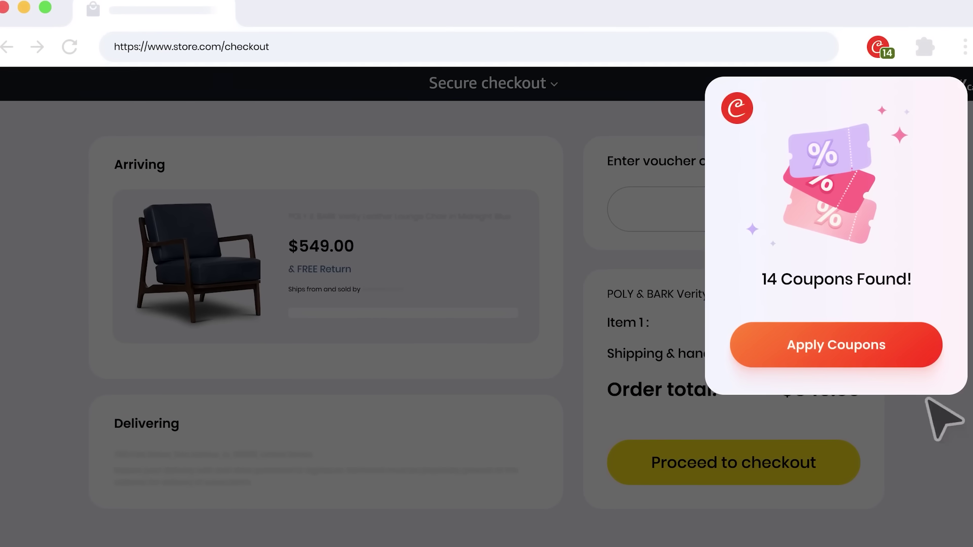
pyautogui.click(902, 361)
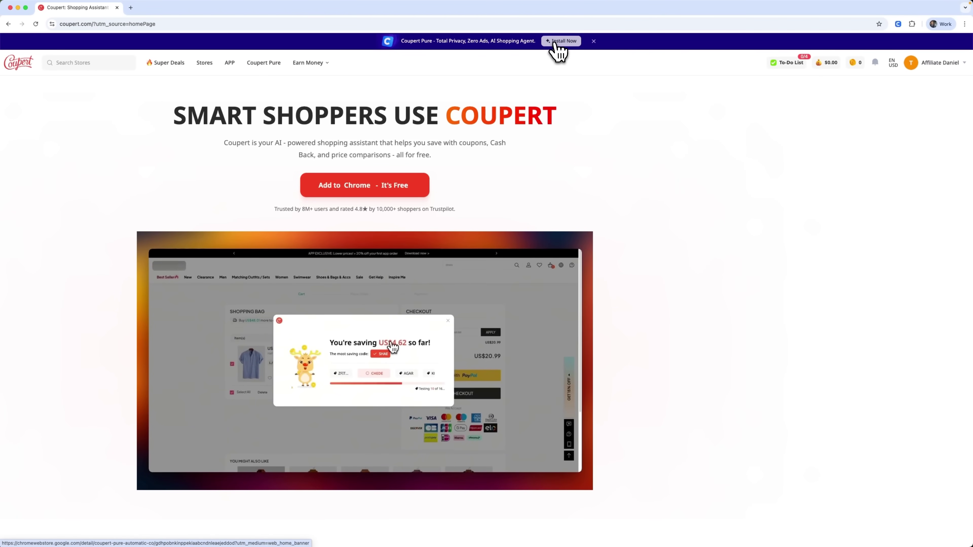
# - Go from the coupert.com Install Now banner to Coupert Pure's Chrome Web Store listing
pyautogui.click(584, 56)
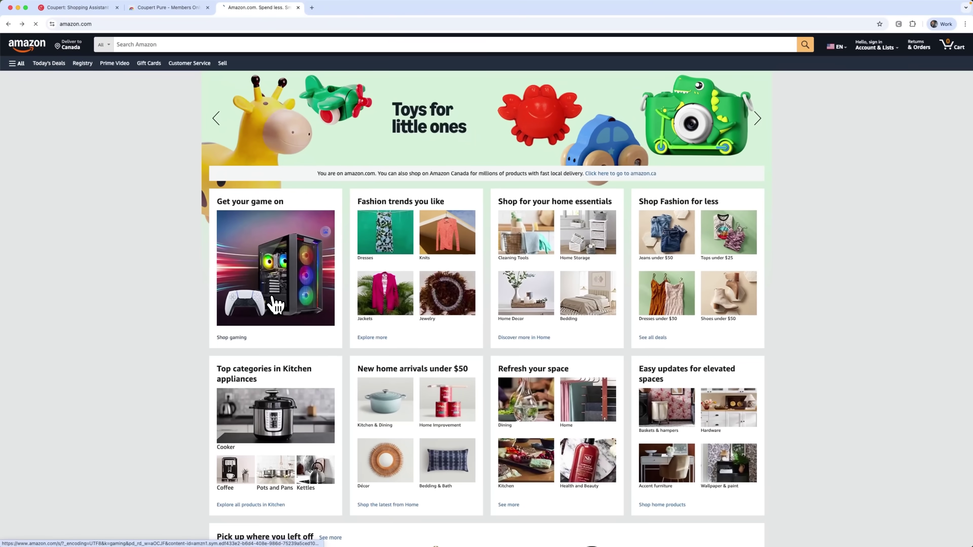
# - Open the renewed PS5 Digital Edition (slim) listing from Amazon's gaming tile, with Coupert's panel showing 30 coupons
pyautogui.click(271, 298)
pyautogui.scroll(-3, 535, 344)
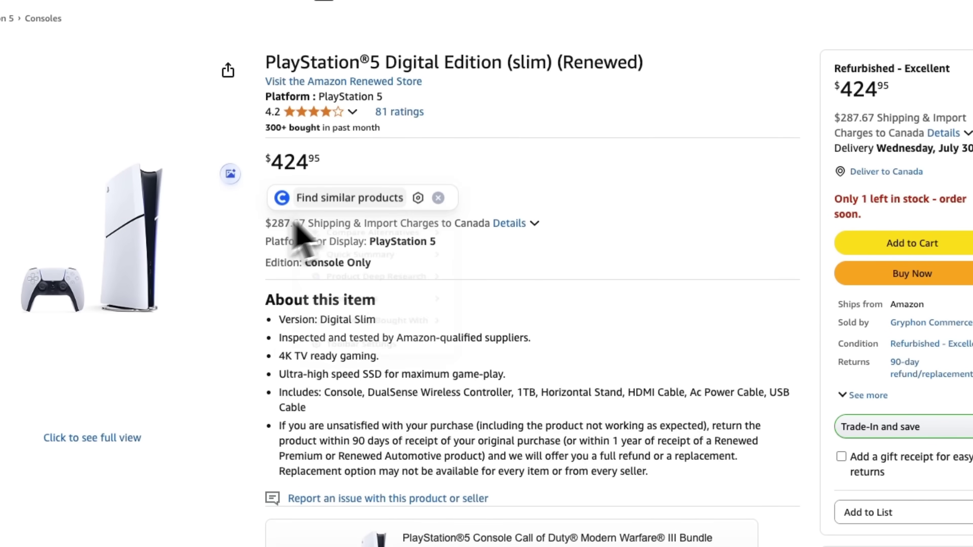
pyautogui.click(439, 187)
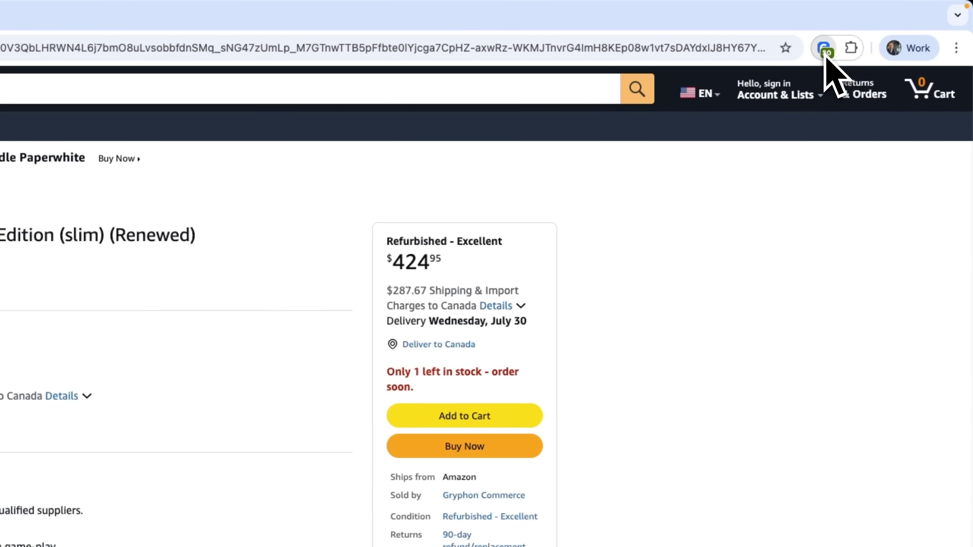
pyautogui.click(826, 53)
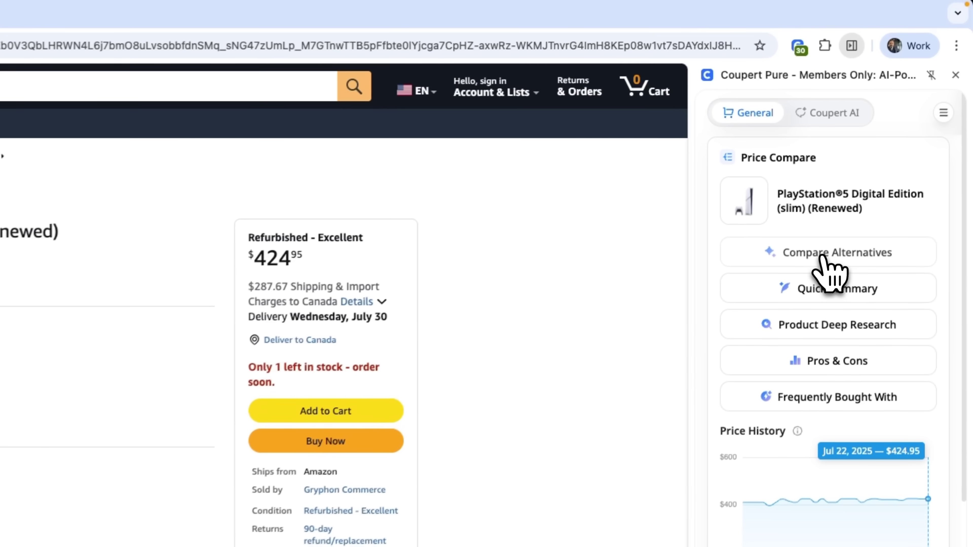
# - Compare the PS5 with other stores' alternatives, then read its Quick Summary and select the price details
pyautogui.click(893, 129)
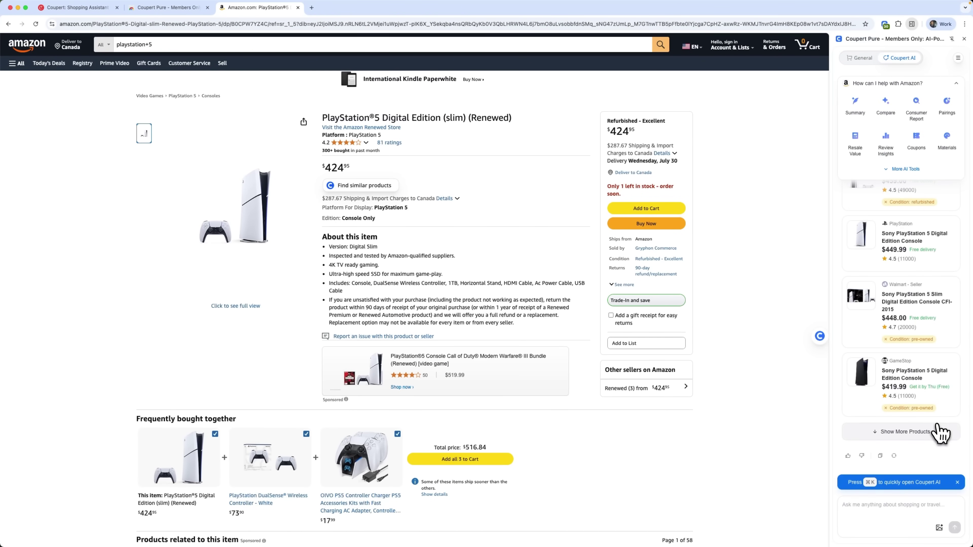
pyautogui.click(940, 432)
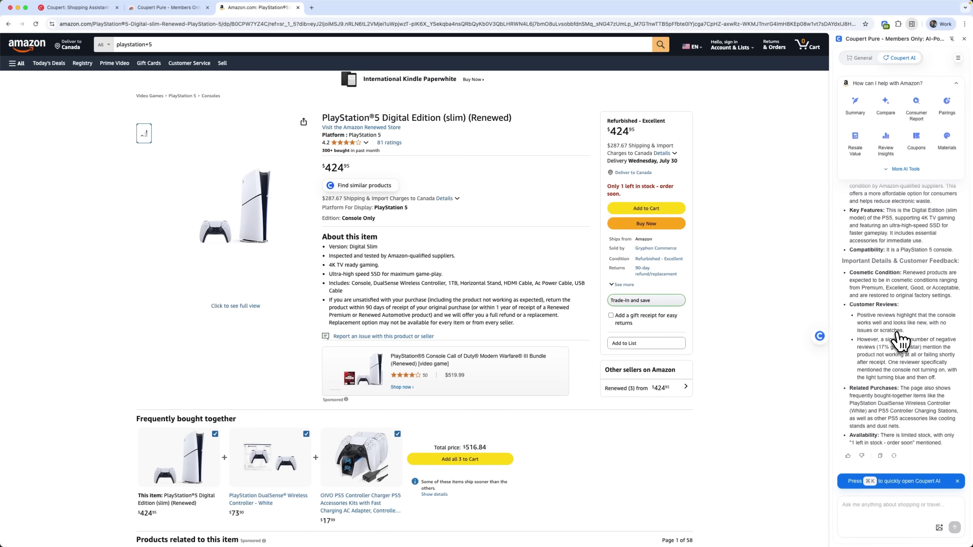
pyautogui.scroll(5, 901, 339)
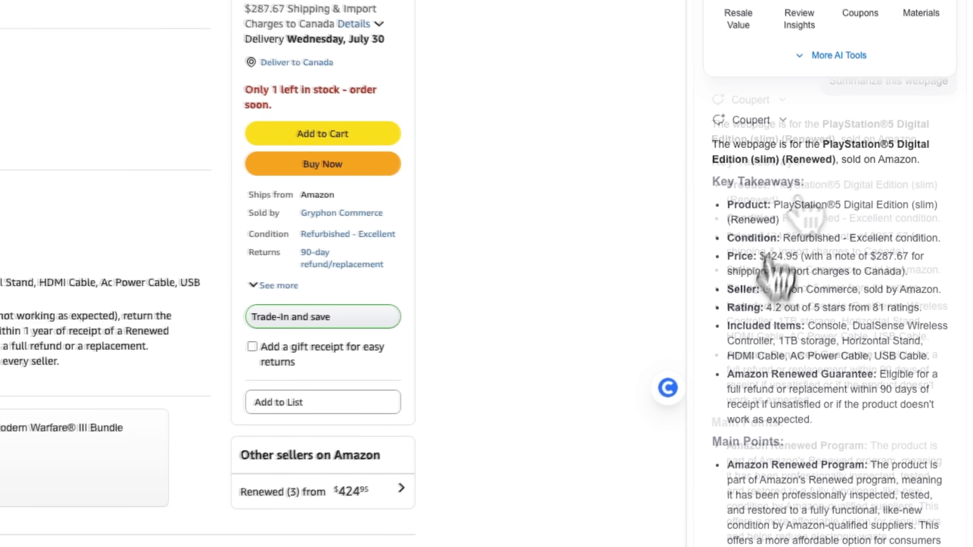
pyautogui.scroll(-1, 751, 237)
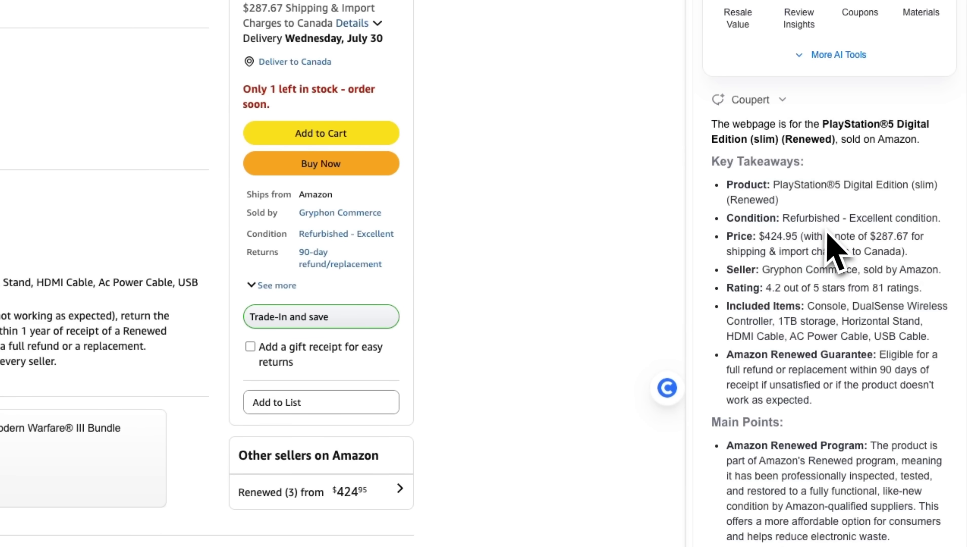
pyautogui.scroll(-3, 827, 232)
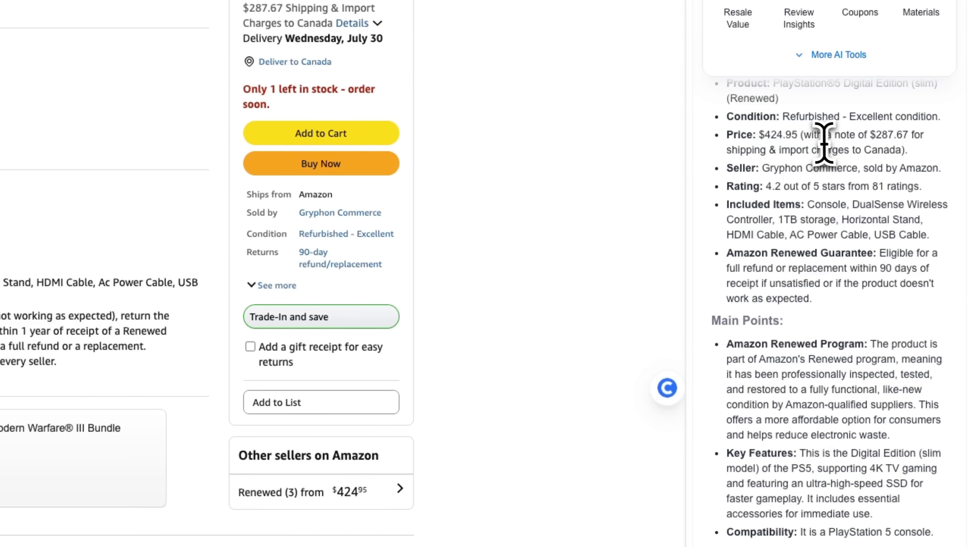
pyautogui.moveTo(820, 138); pyautogui.dragTo(901, 153)
pyautogui.scroll(-3, 906, 180)
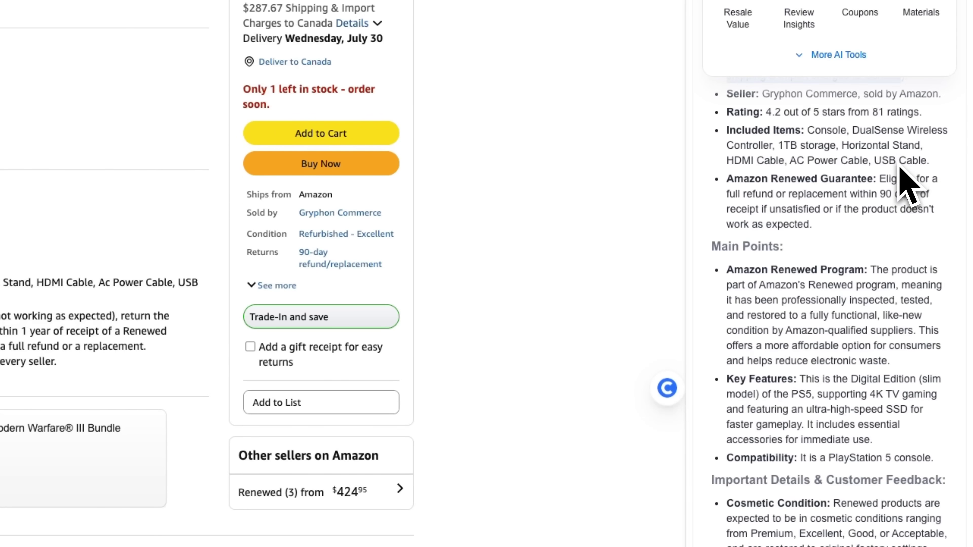
pyautogui.scroll(-2, 839, 318)
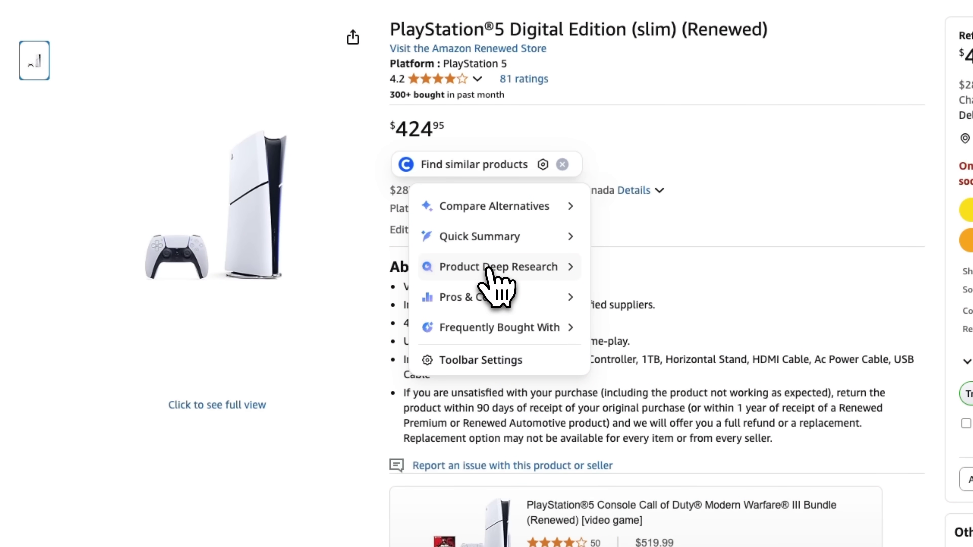
# - Choose Product Deep Research for the renewed PS5 and start generating the report
pyautogui.click(493, 268)
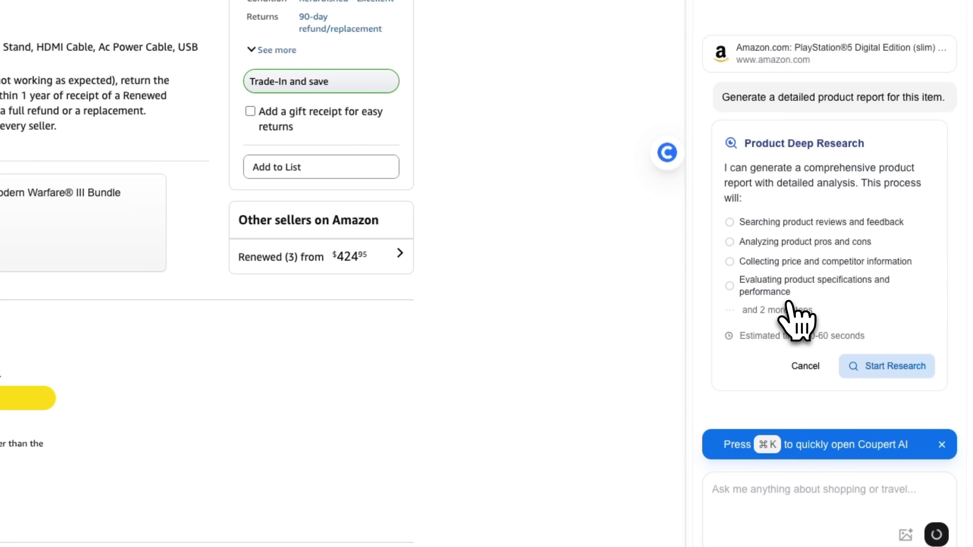
pyautogui.click(880, 368)
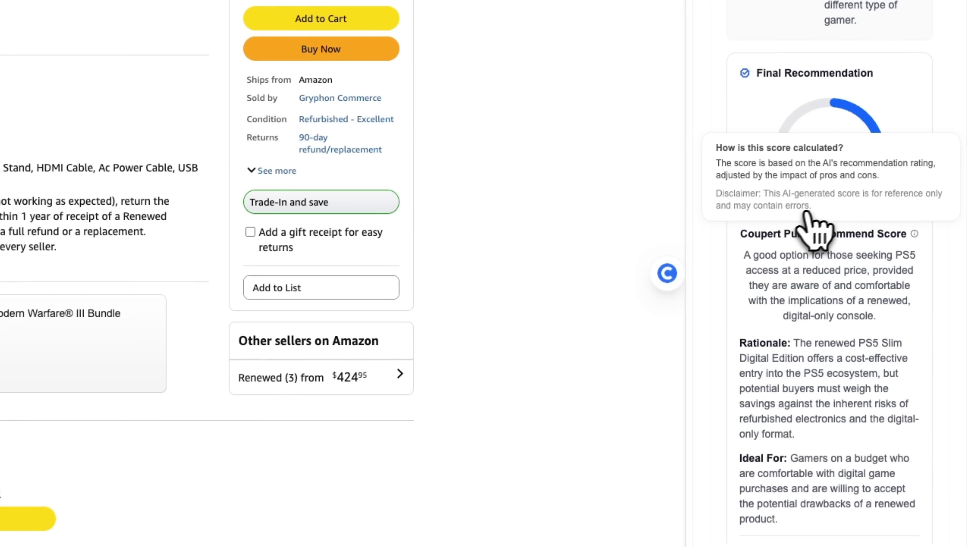
# - Scroll the report's score breakdown, reviews and Price Compare cards to the Top 3 Pros and Cons
pyautogui.scroll(4, 911, 271)
pyautogui.scroll(-4, 904, 273)
pyautogui.scroll(-4, 839, 149)
pyautogui.moveTo(777, 102)
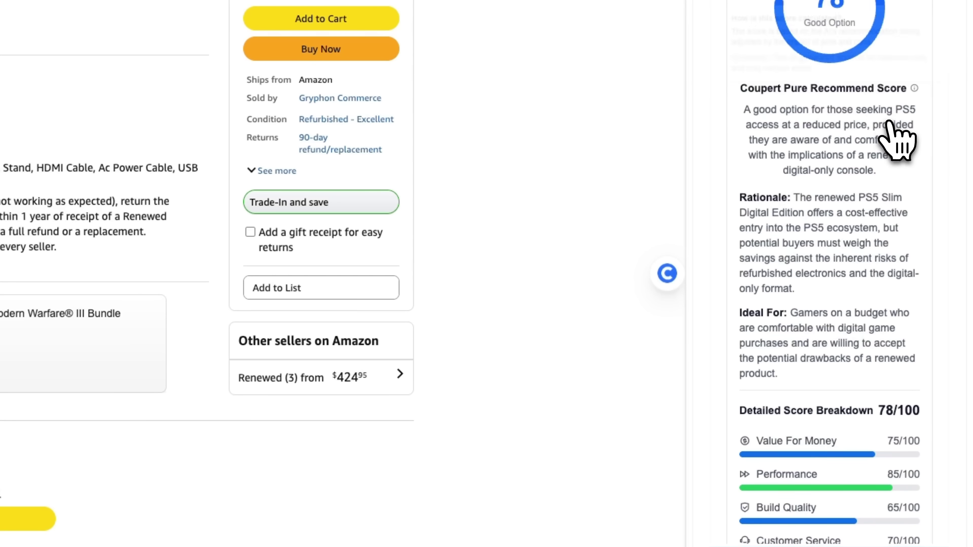
pyautogui.scroll(-4, 891, 141)
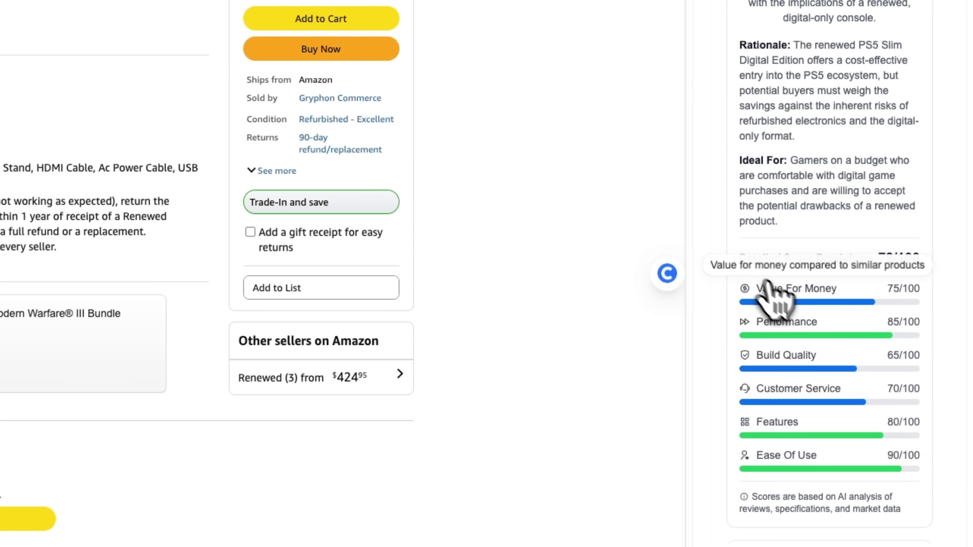
pyautogui.scroll(-3, 897, 481)
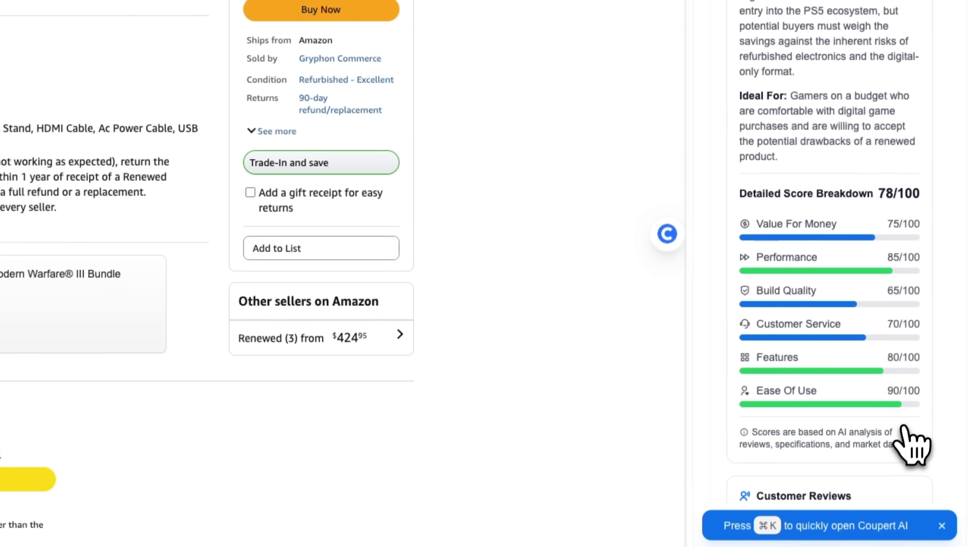
pyautogui.scroll(1, 927, 347)
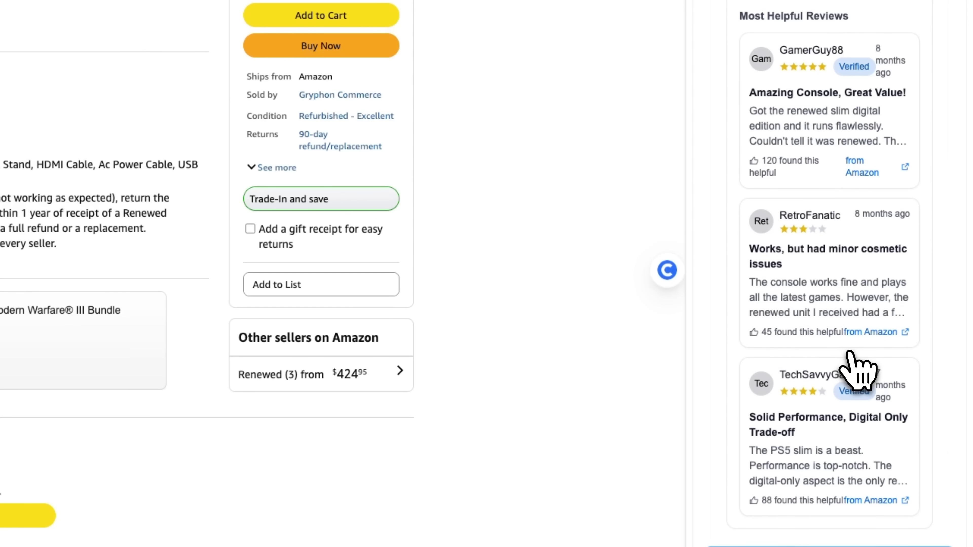
pyautogui.scroll(-2, 823, 421)
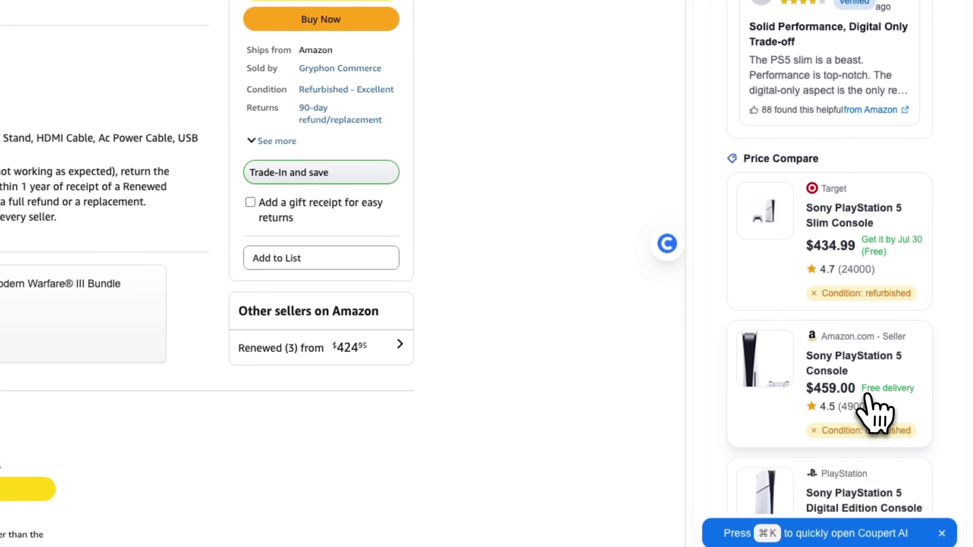
pyautogui.scroll(1, 904, 314)
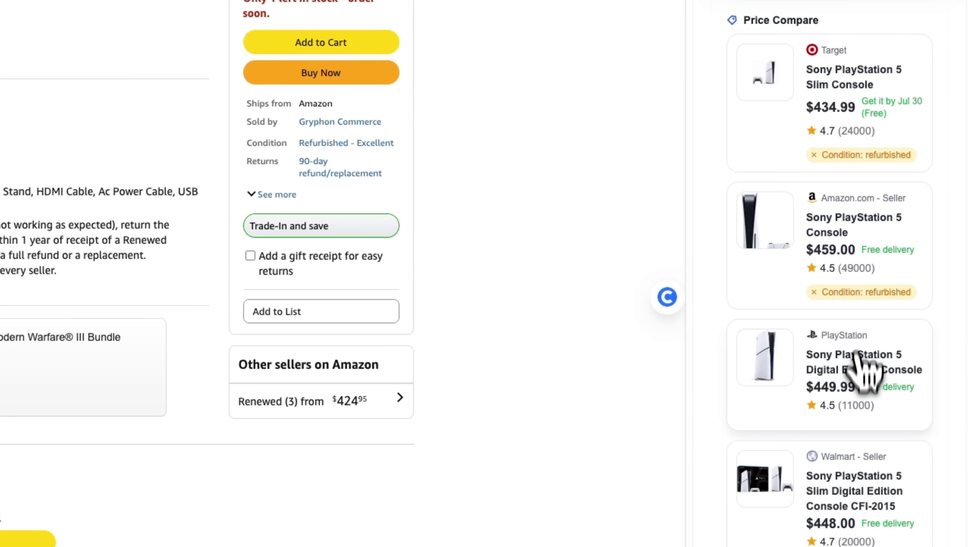
pyautogui.scroll(-5, 854, 362)
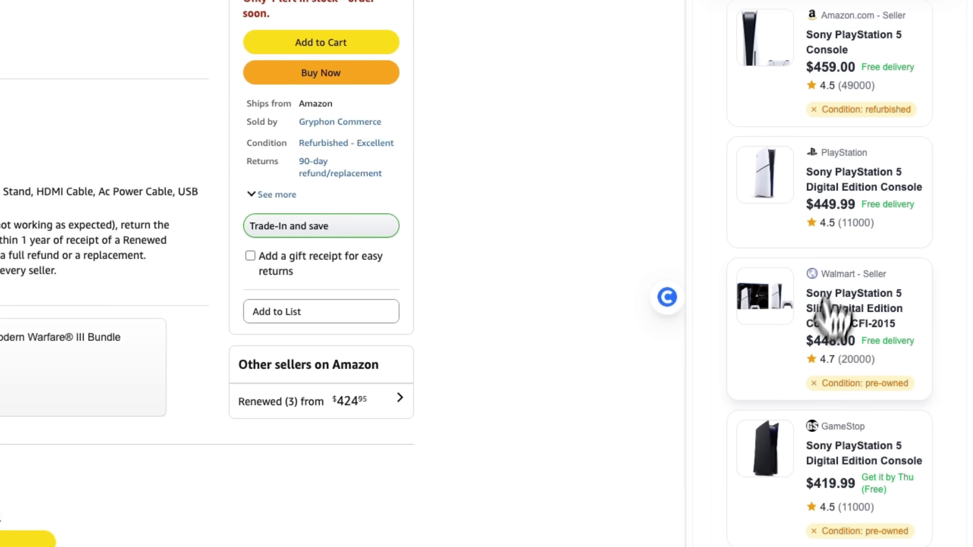
pyautogui.scroll(-3, 832, 325)
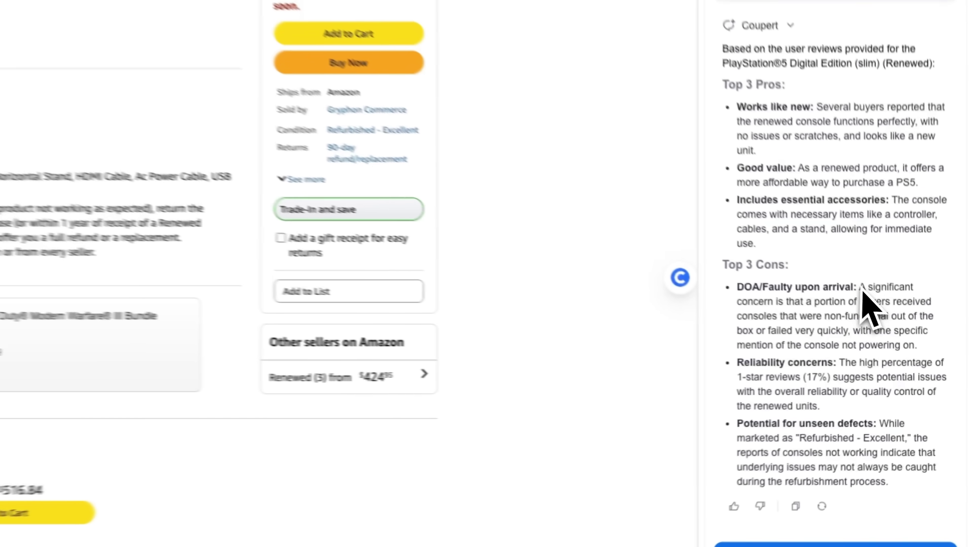
# - Show items bought with the PS5: DualSense controller, charging station and cooling stand
pyautogui.scroll(1, 854, 245)
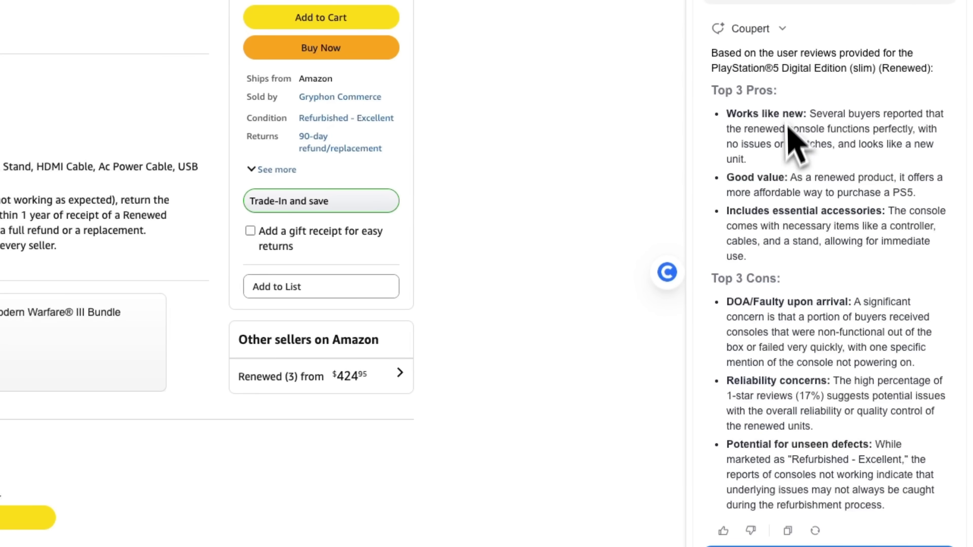
pyautogui.scroll(-1, 780, 238)
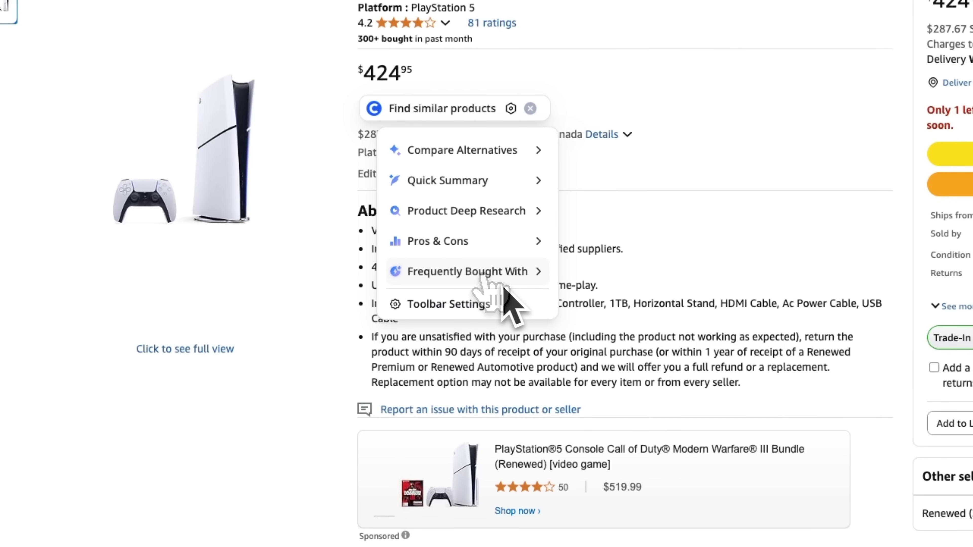
pyautogui.click(487, 273)
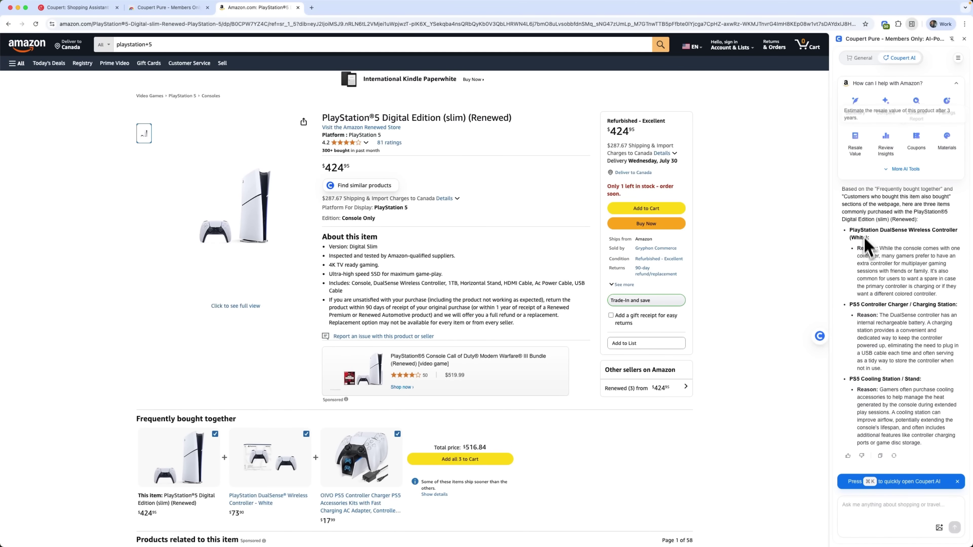
pyautogui.click(860, 57)
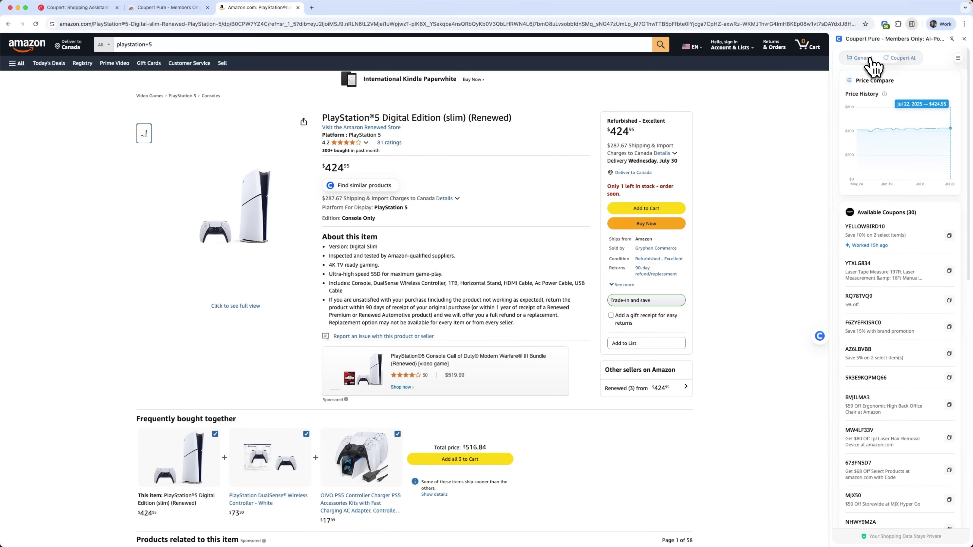
pyautogui.scroll(-5, 933, 268)
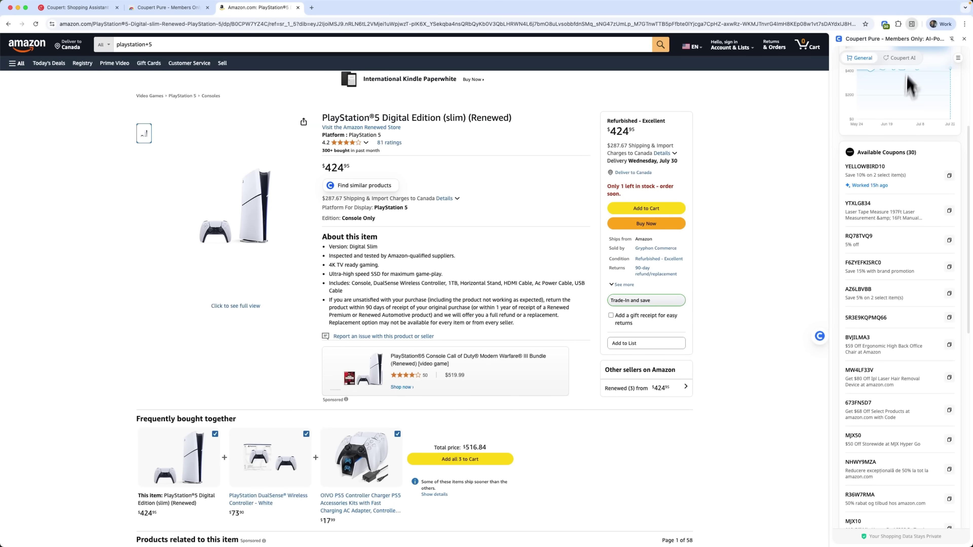
pyautogui.click(902, 58)
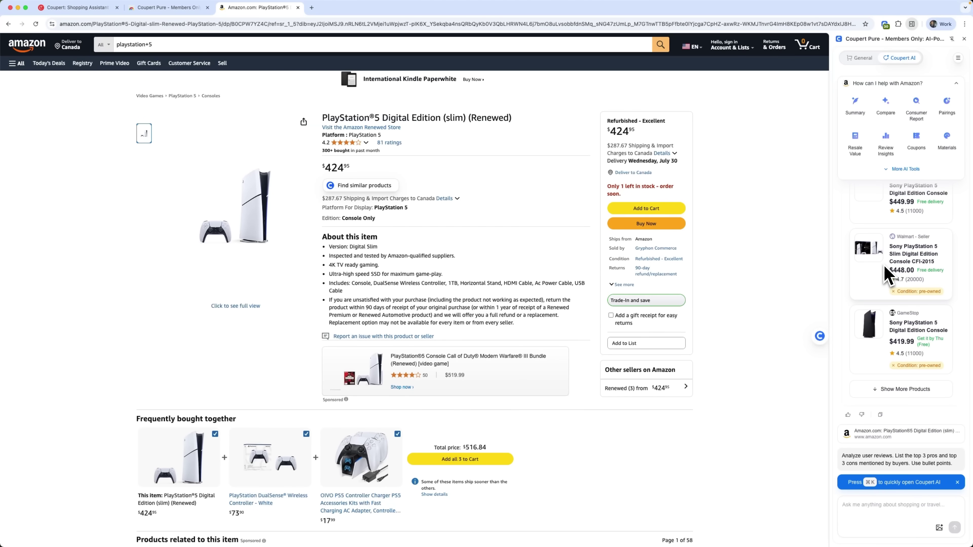
pyautogui.scroll(2, 894, 240)
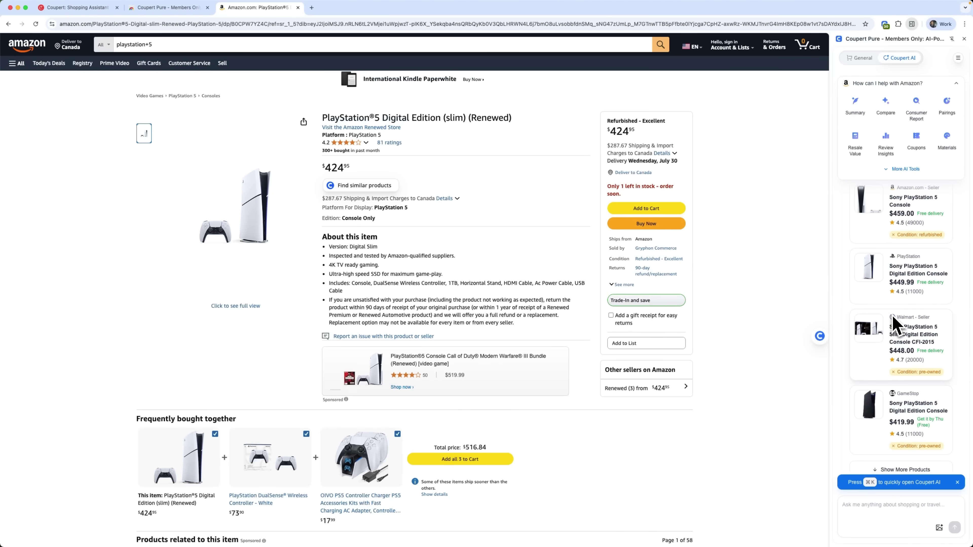
pyautogui.scroll(-5, 901, 330)
pyautogui.scroll(7, 903, 345)
pyautogui.scroll(4, 903, 378)
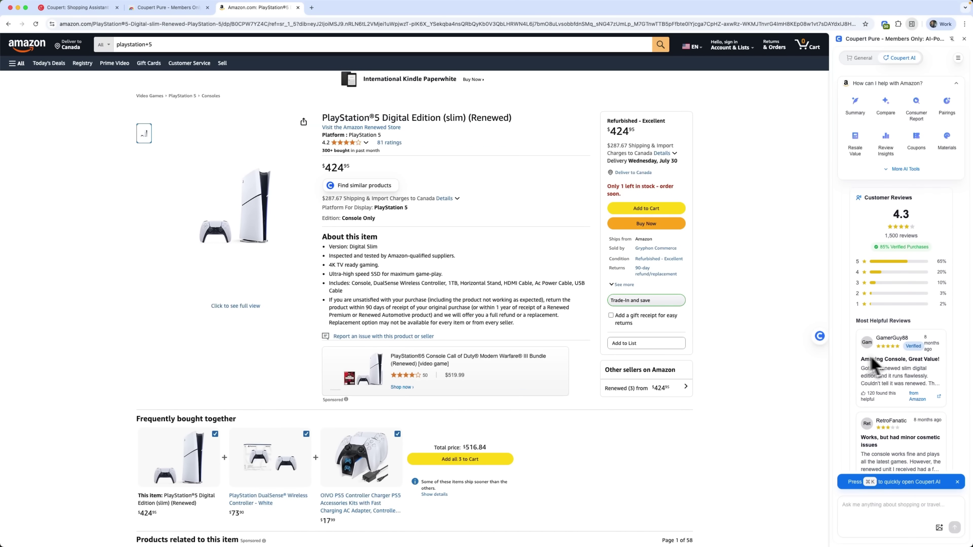
pyautogui.scroll(4, 889, 353)
pyautogui.scroll(1, 908, 326)
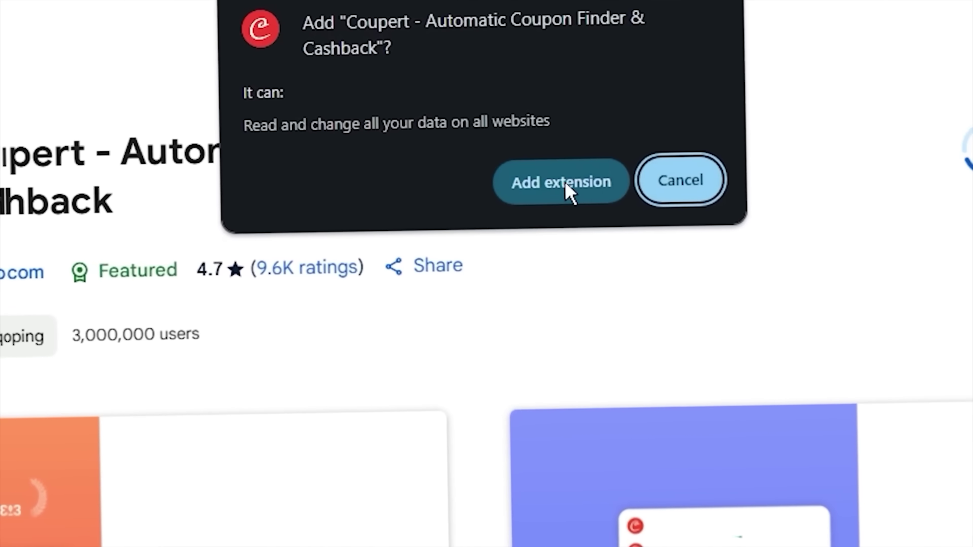
# - Confirm installing the Coupert - Automatic Coupon Finder & Cashback extension
pyautogui.click(565, 183)
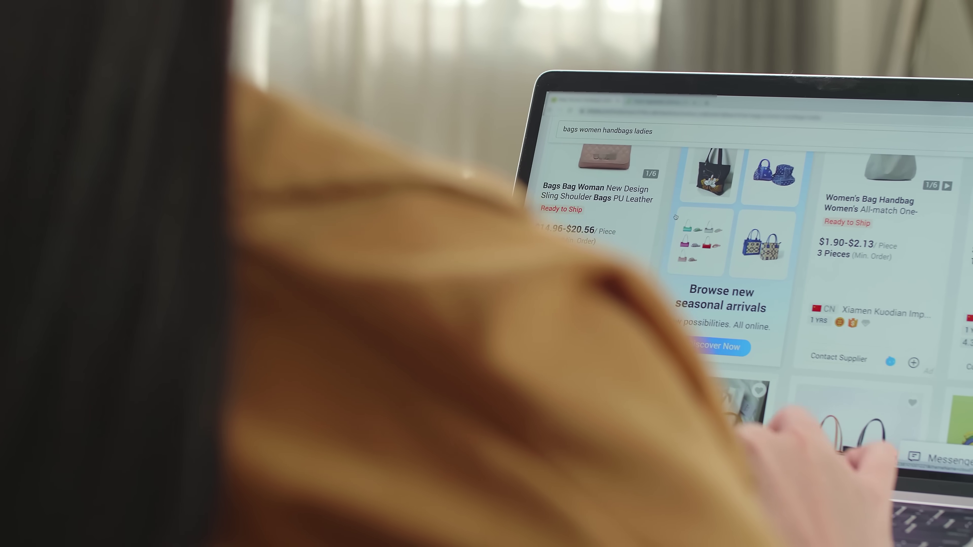
pyautogui.scroll(-3, 705, 218)
pyautogui.scroll(-1, 647, 218)
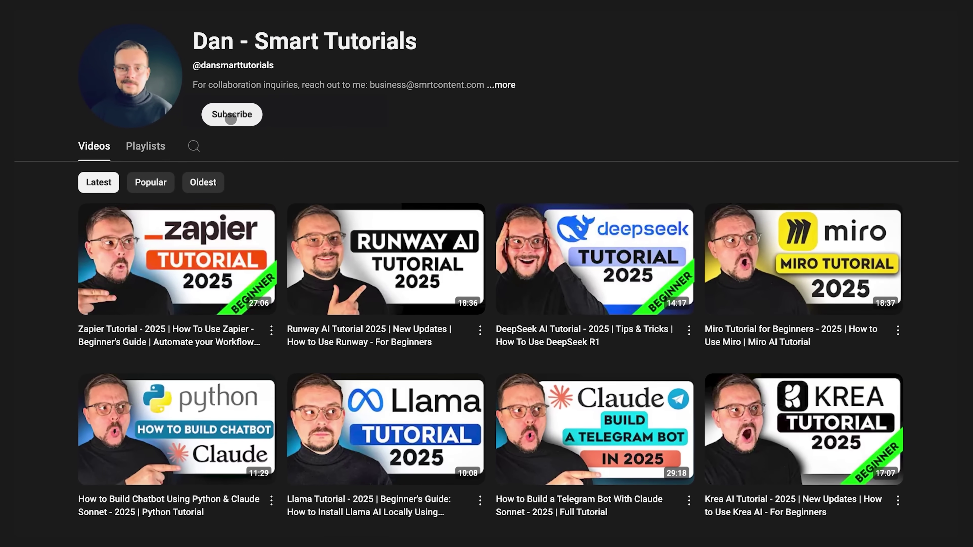
# - Subscribe to the tutorials channel with notifications set to All
pyautogui.click(230, 119)
pyautogui.click(286, 118)
pyautogui.click(240, 136)
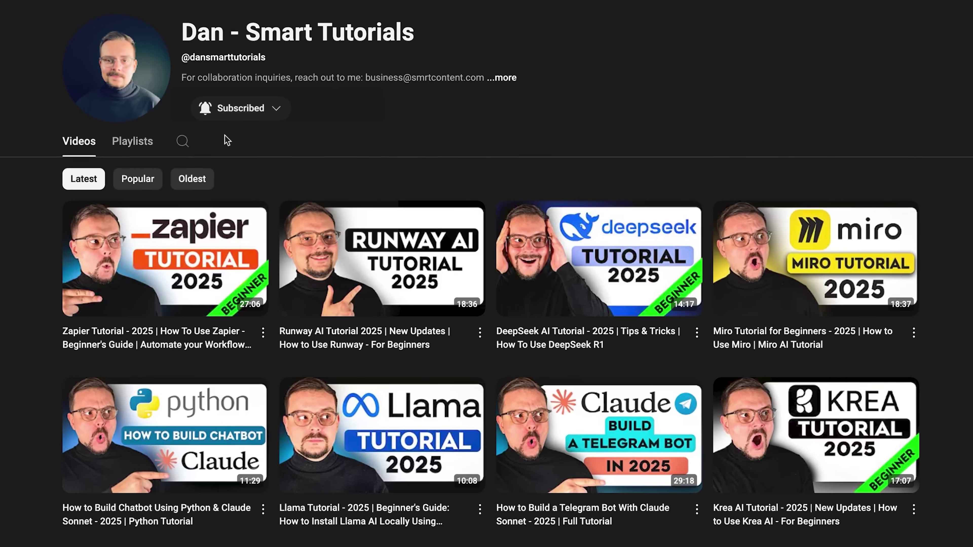